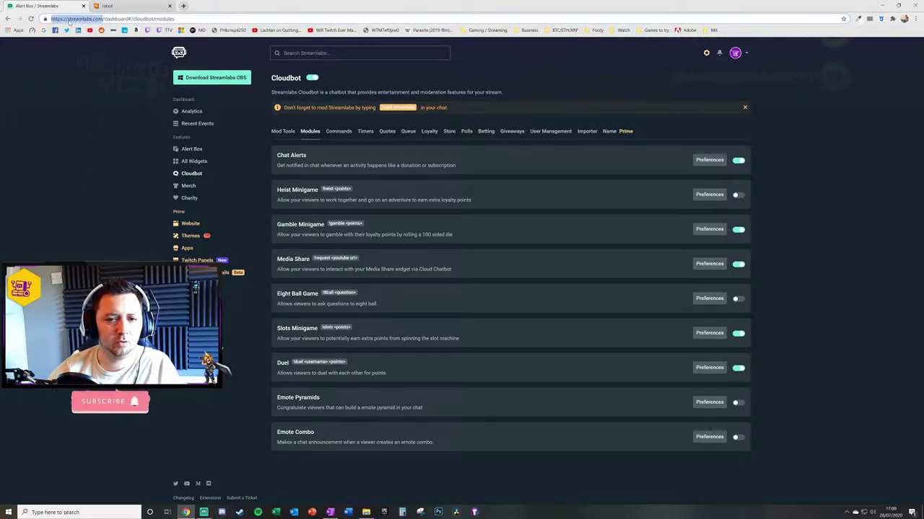
Open the Cloudbot modules and enable the Heist Minigame.
click(100, 109)
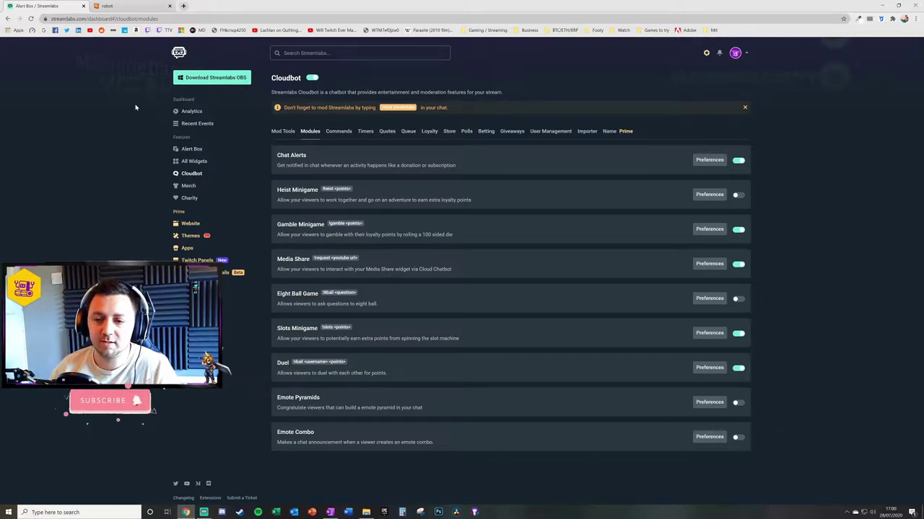
click(191, 175)
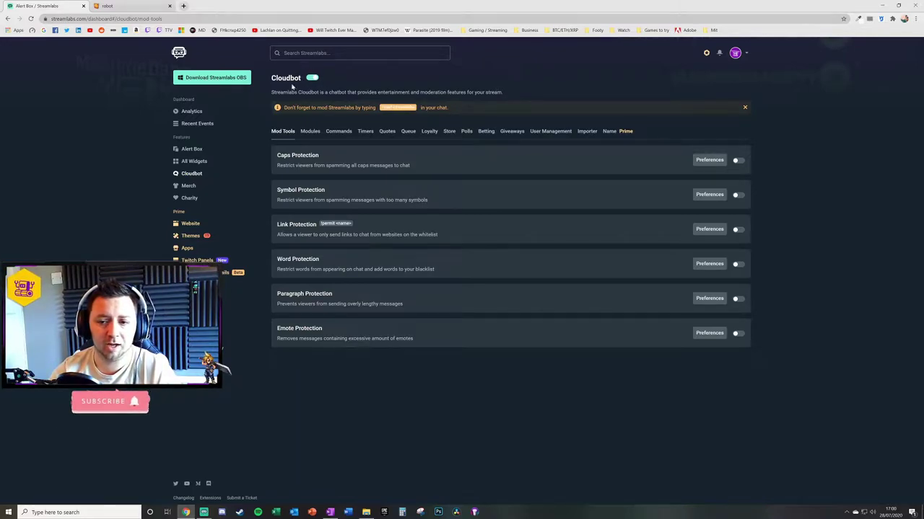
click(310, 131)
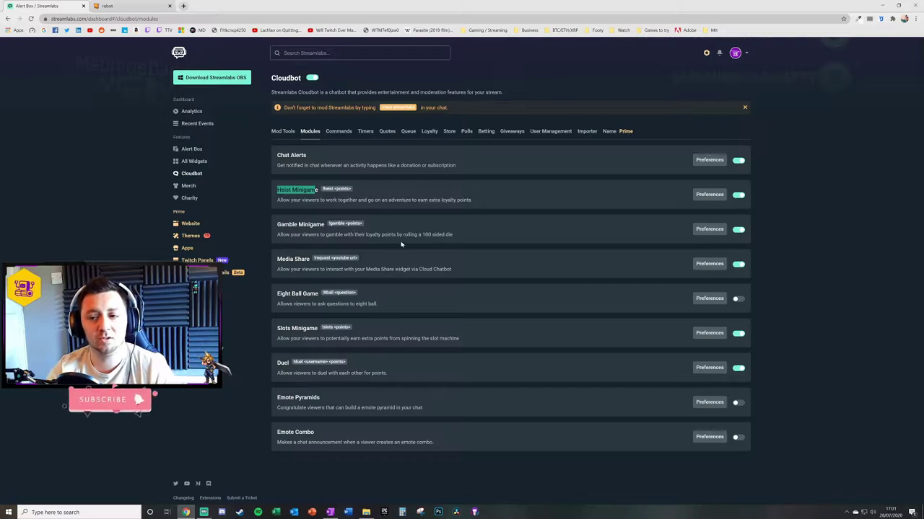
Review the Cloudbot loyalty settings, including the loyalty name and the points payouts.
click(428, 131)
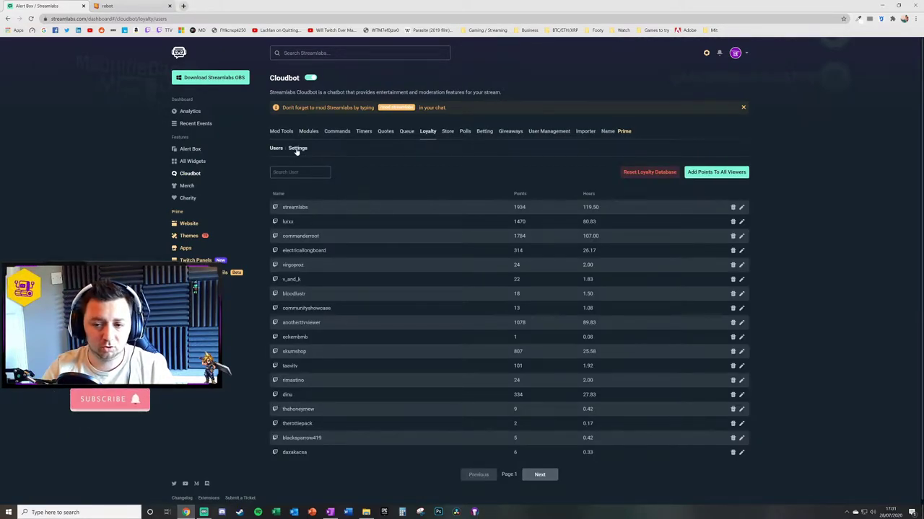
click(297, 148)
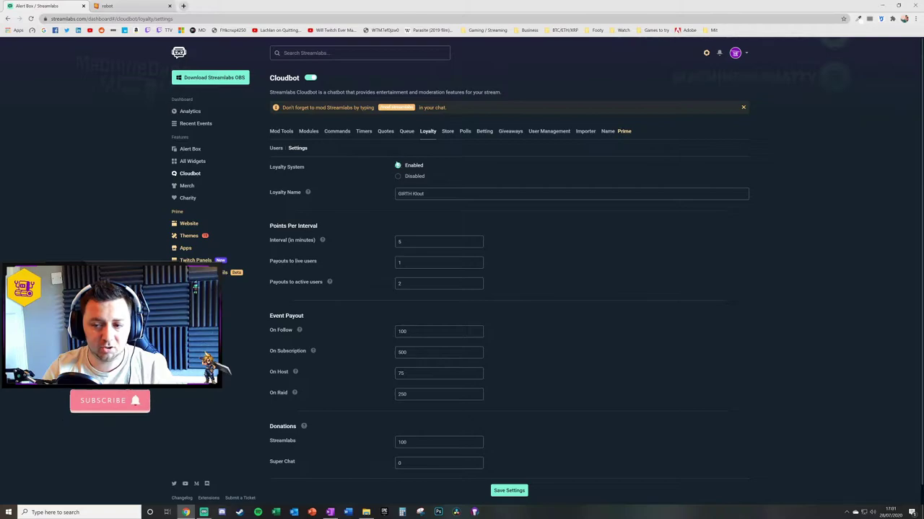
key(ctrl+a)
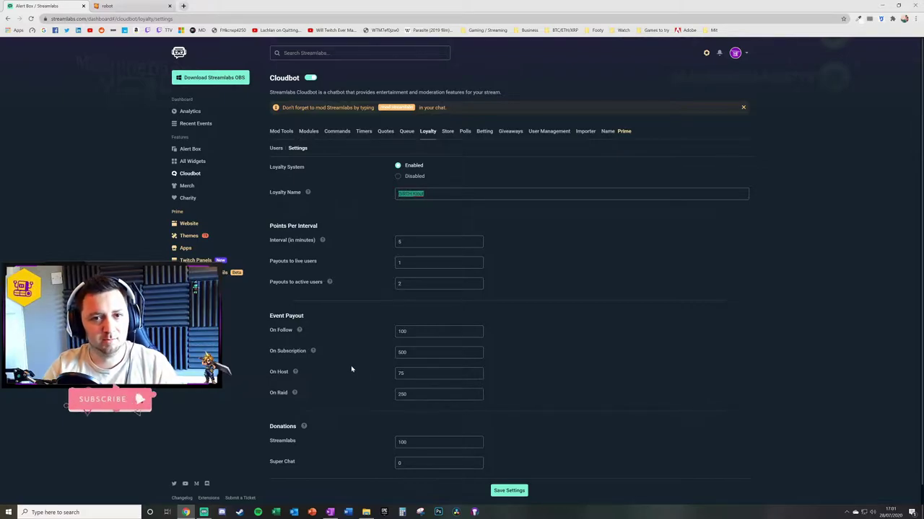
In the Heist Minigame preferences, set the minimum entries to 3 and the maximum amount to 2000.
click(308, 130)
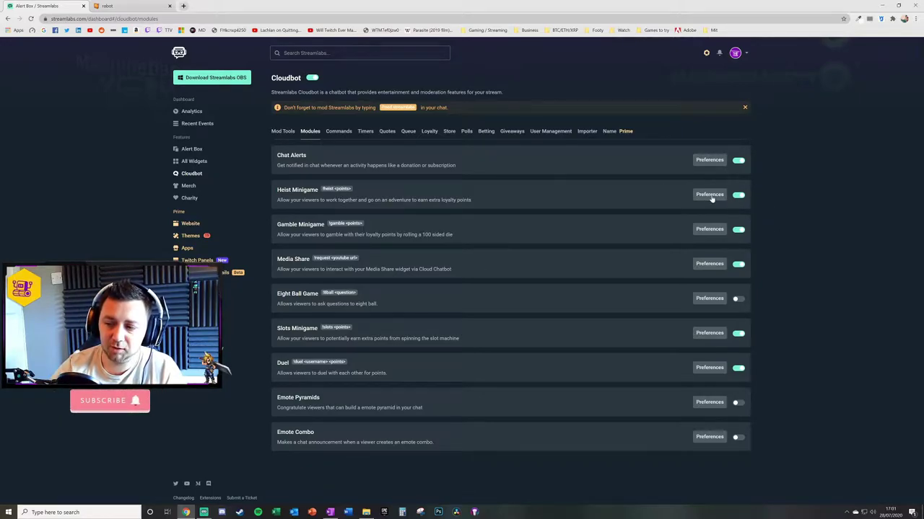
click(709, 195)
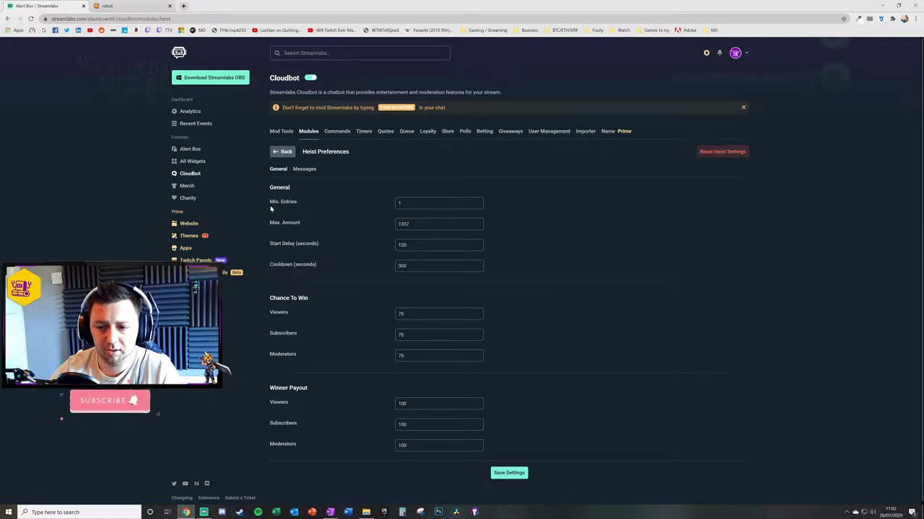
double_click(401, 205)
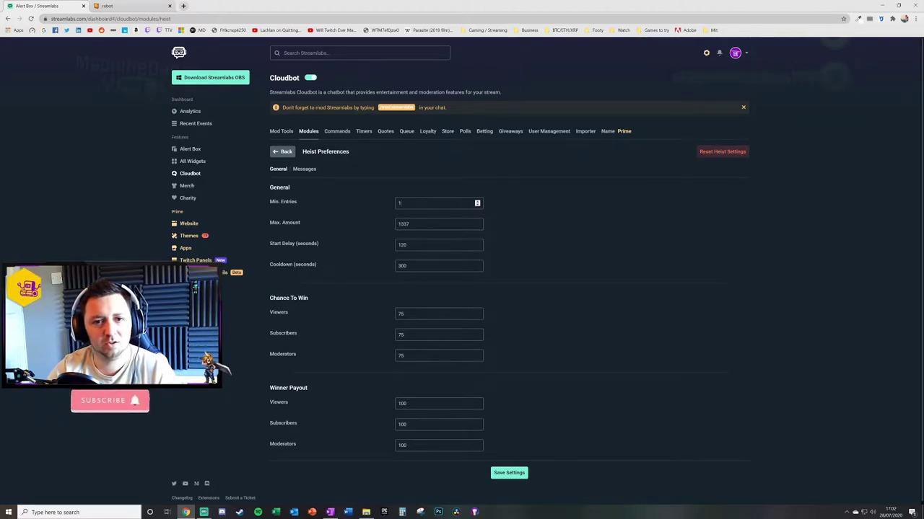
key(BackSpace)
text(3)
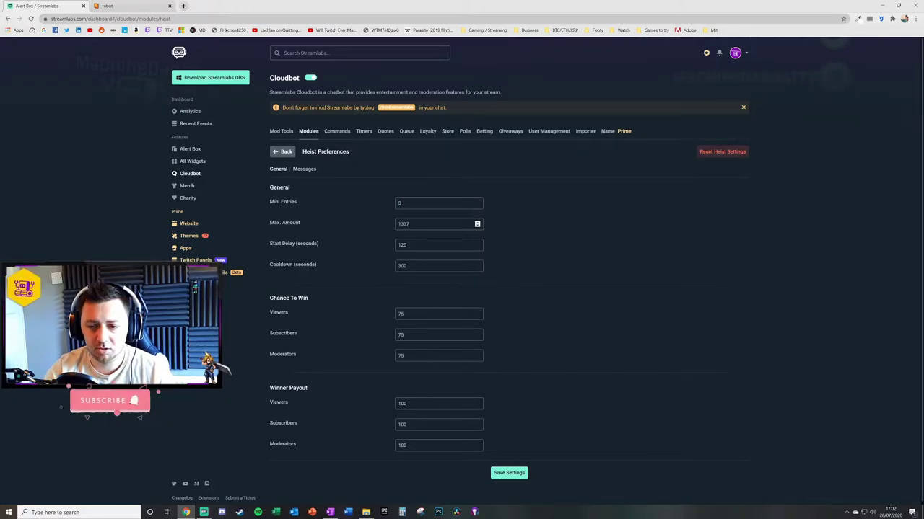
key(Tab)
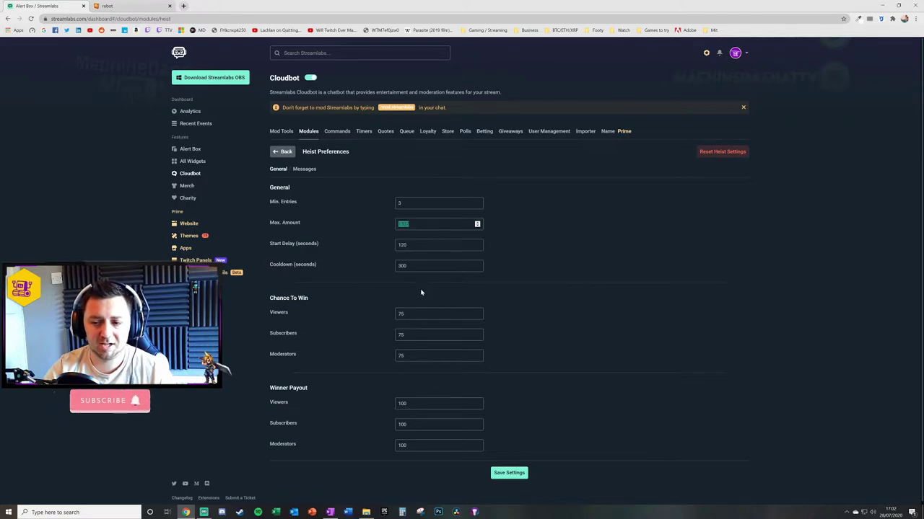
text(2000)
key(Tab)
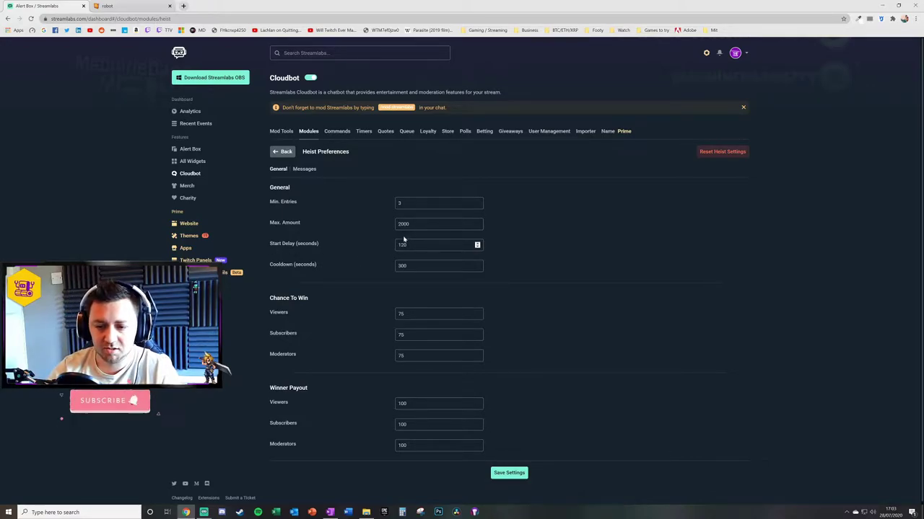
click(293, 266)
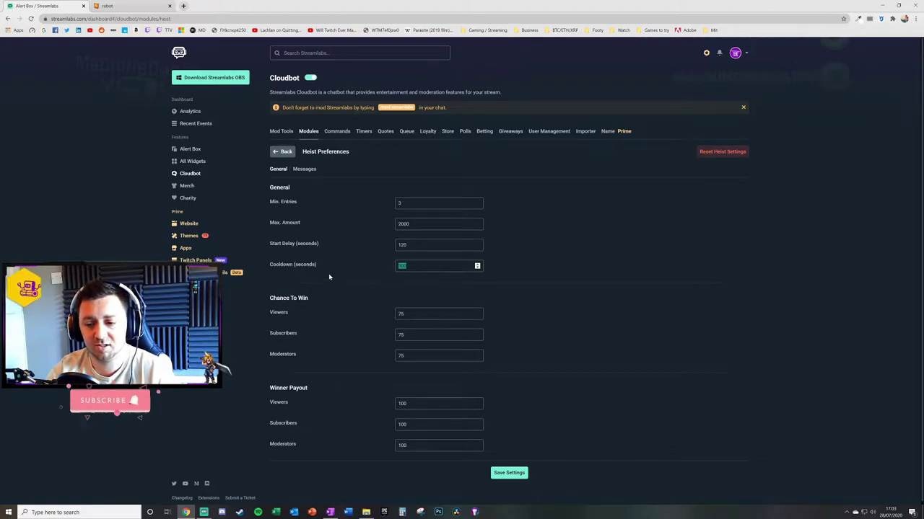
Set the heist chance to win to 85 for moderators, 90 for subscribers and 60 for viewers.
click(315, 320)
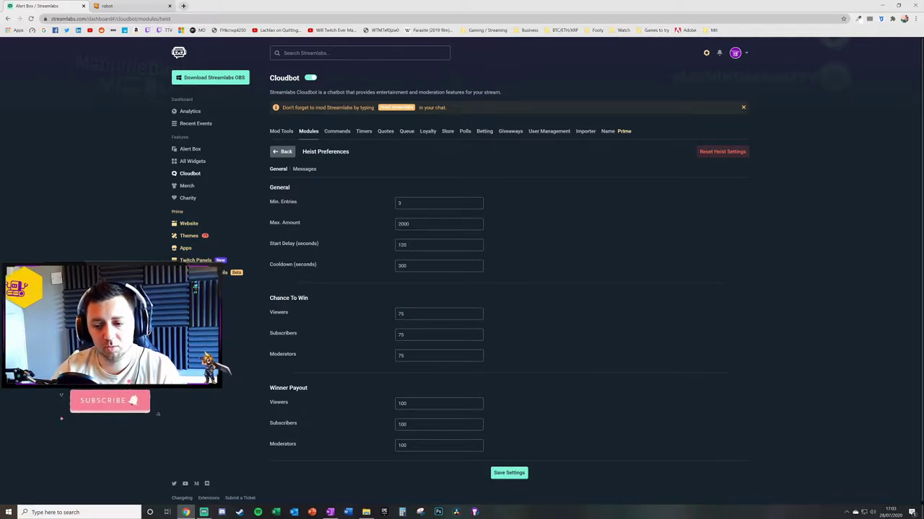
drag(415, 356, 267, 388)
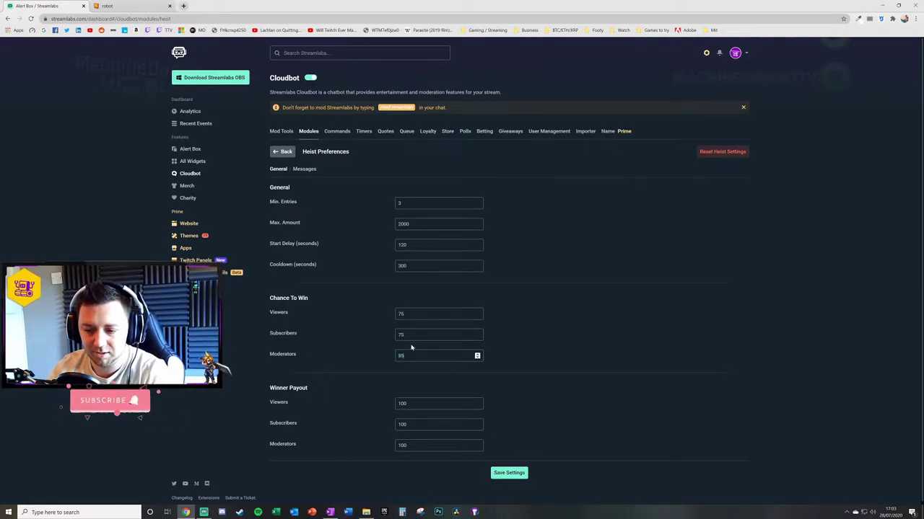
drag(413, 335, 353, 333)
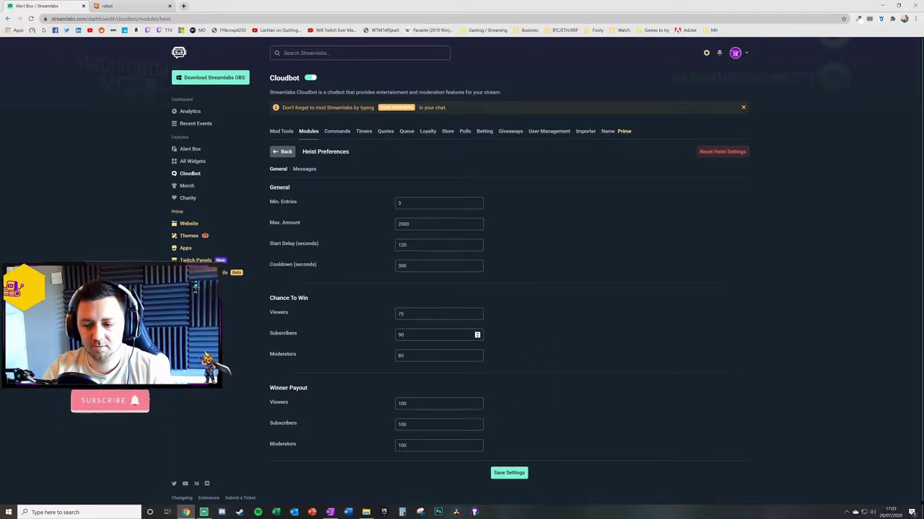
key(shift+Tab)
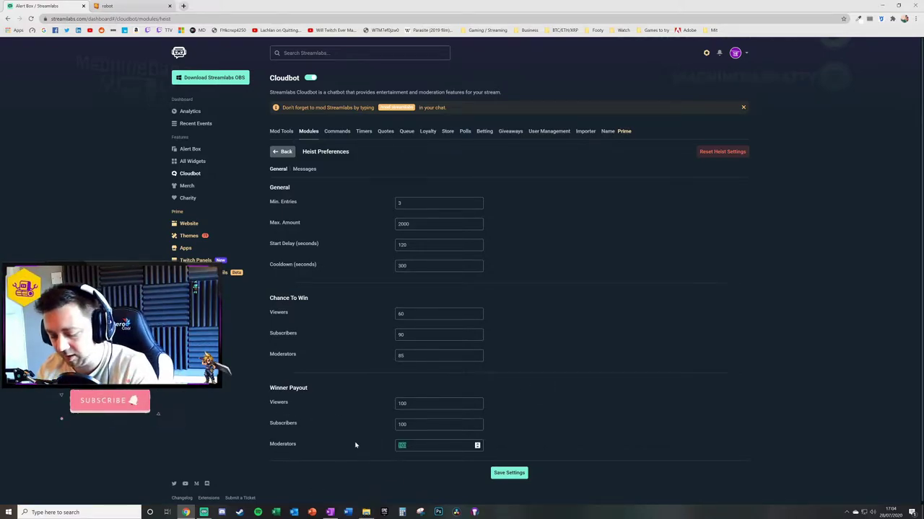
Set the winner payout to 125 for moderators, 150 for subscribers and 90 for viewers, and save the heist settings.
text(125)
key(shift+Tab)
text(150)
key(shift+Tab)
text(90)
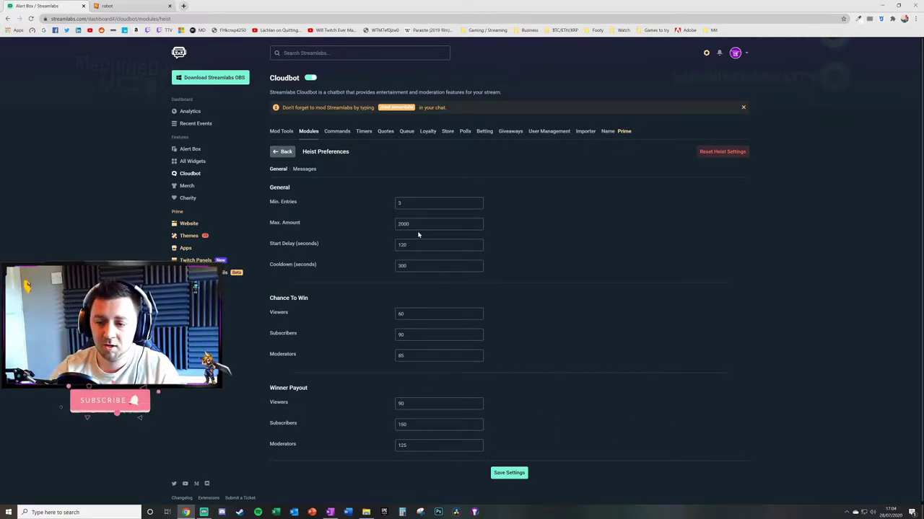
click(425, 474)
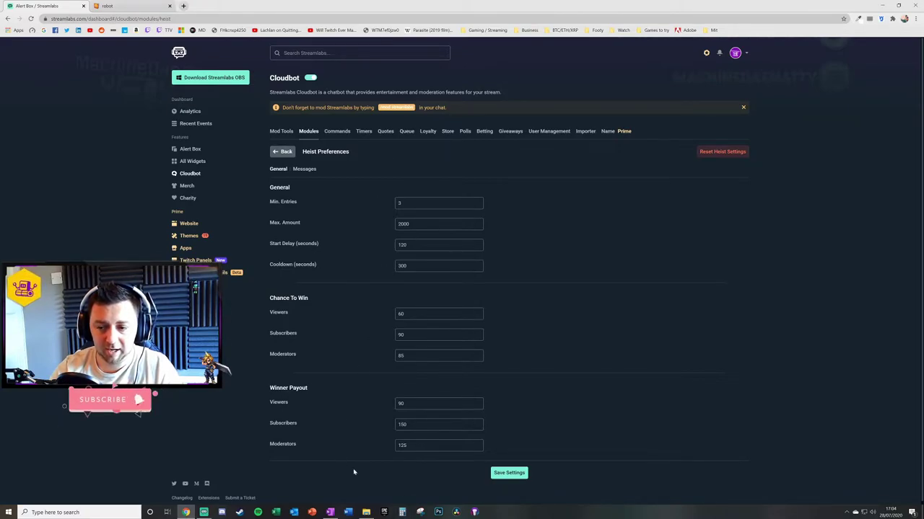
click(508, 475)
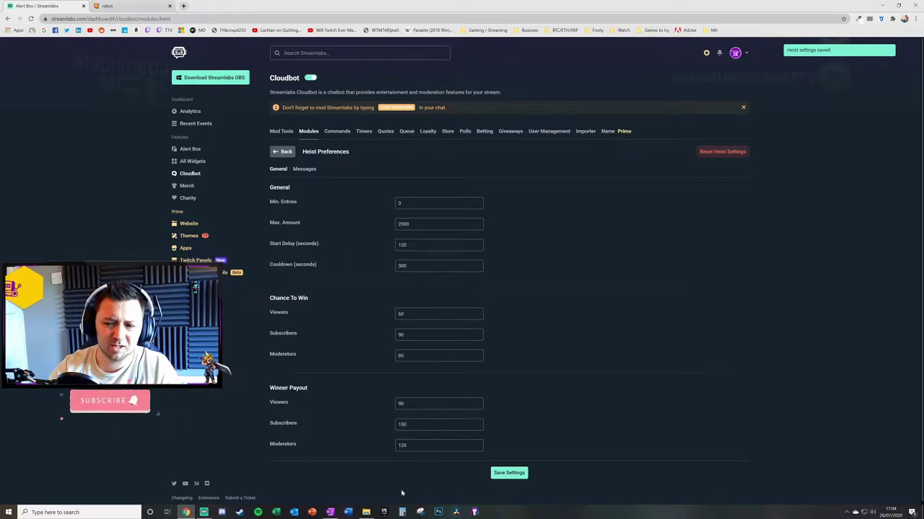
Return to the modules list and check the chat command shown for the Heist Minigame.
click(283, 151)
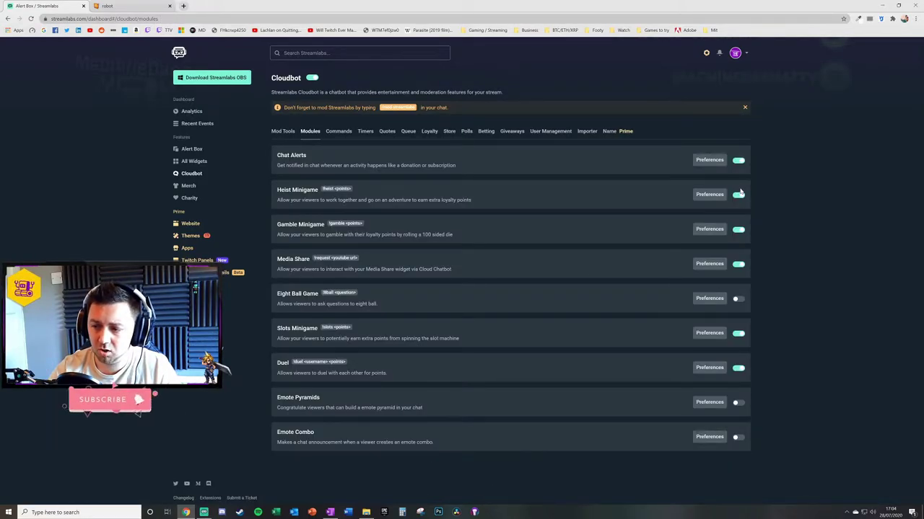
drag(322, 189, 350, 189)
click(372, 206)
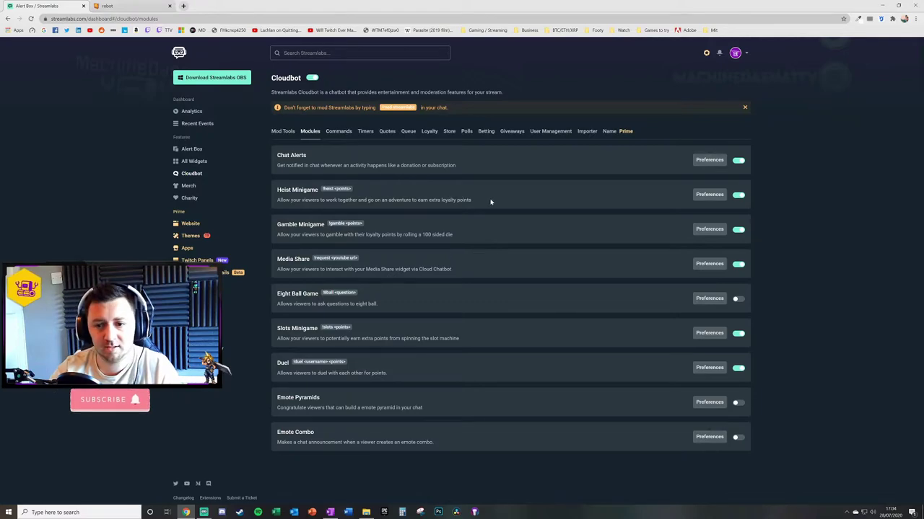
Append "JUMP INTO THE FUN!" to the On First Entry text in the heist messages.
click(710, 194)
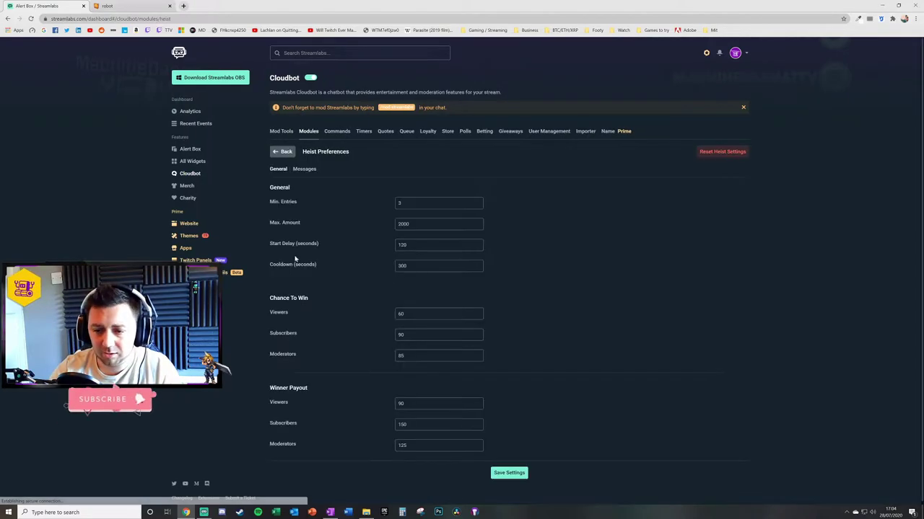
click(309, 171)
scroll(313, 311, down, 1)
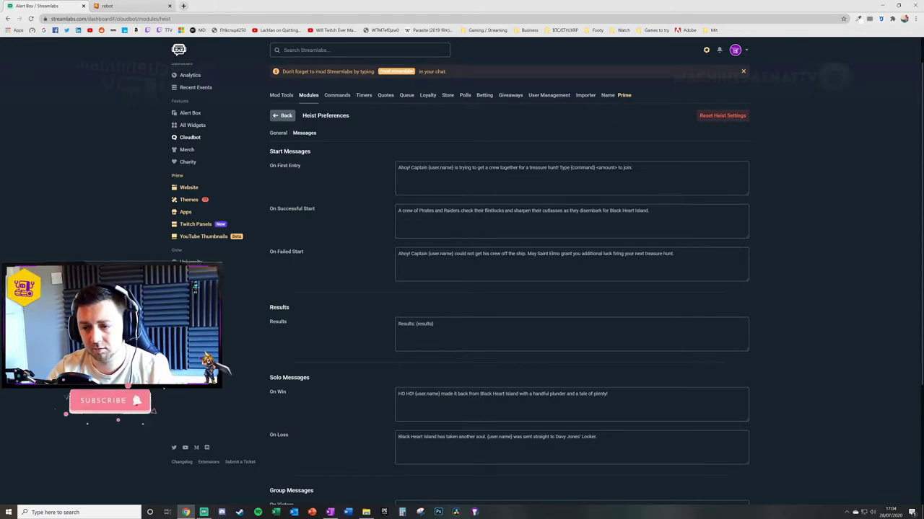
click(633, 167)
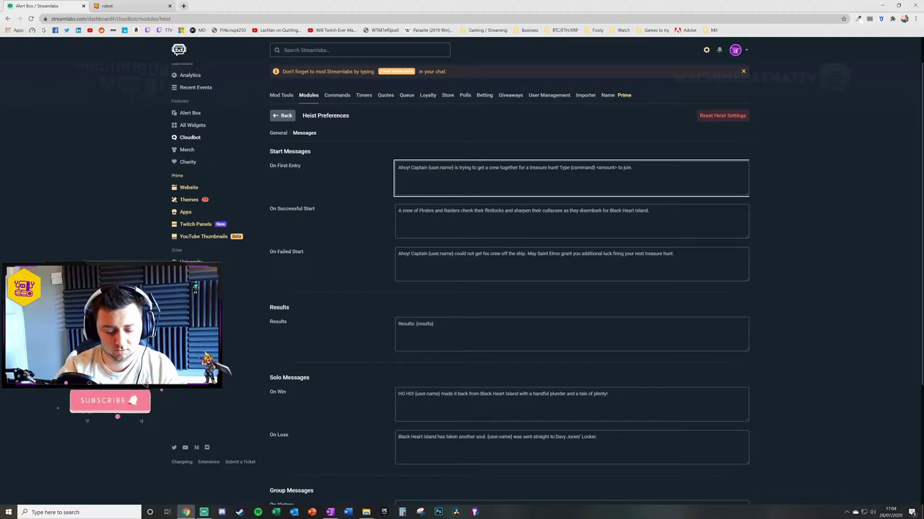
text(JUMP IN)
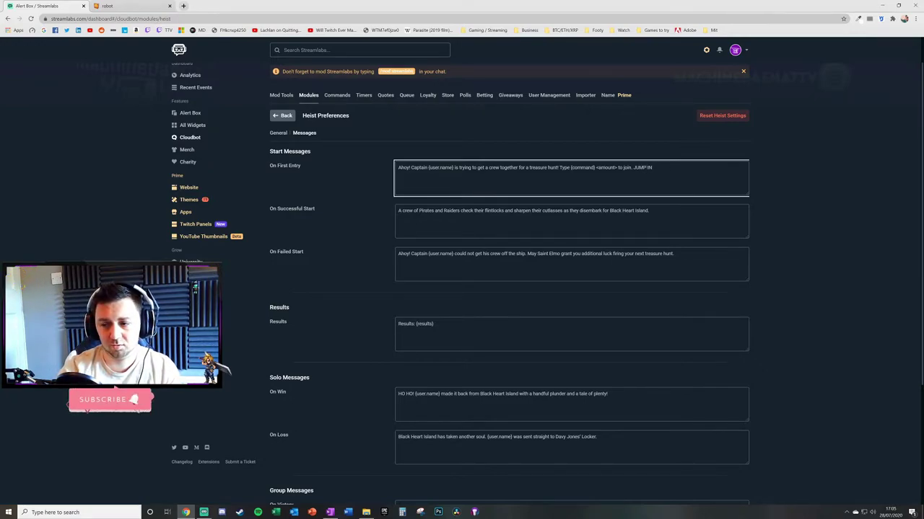
text(TO THE FUN!)
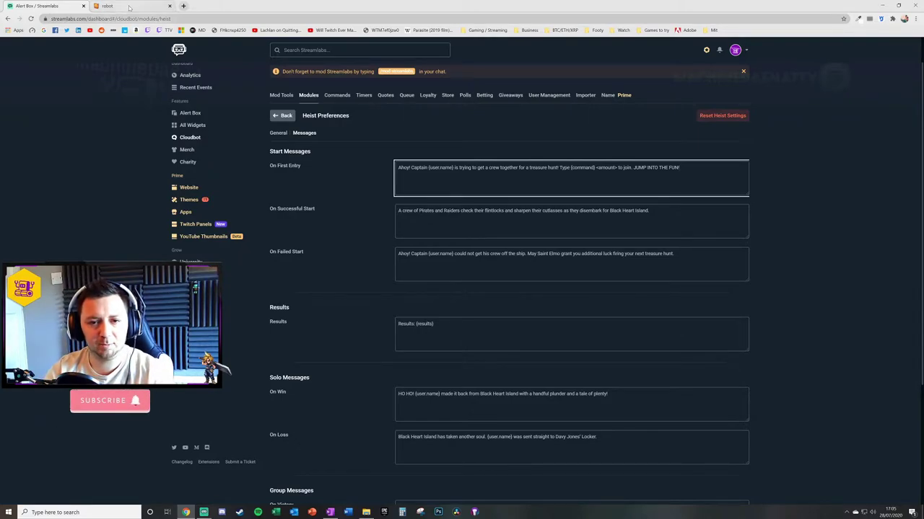
Look at the Emojipedia site as a source of emojis, and return to the heist messages.
click(116, 7)
click(72, 19)
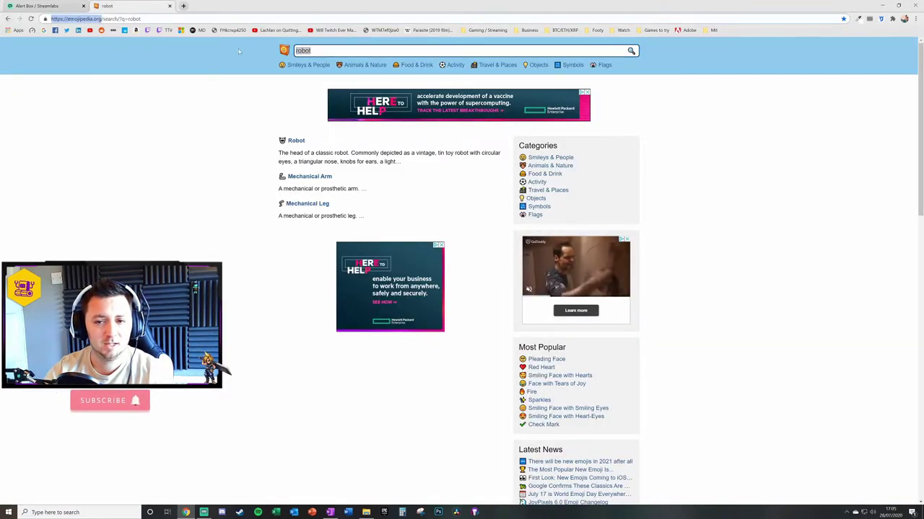
click(45, 6)
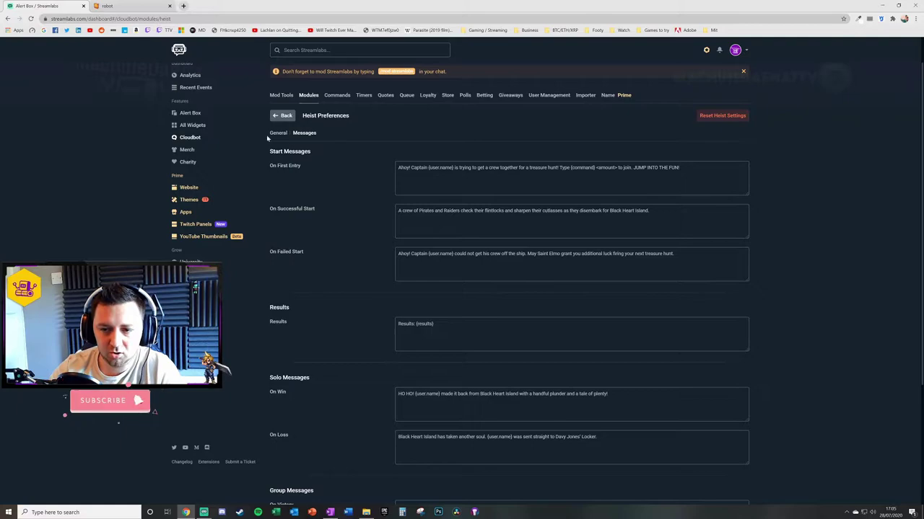
Review the remaining heist messages, including the Results text and the group victory wording.
scroll(279, 245, down, 3)
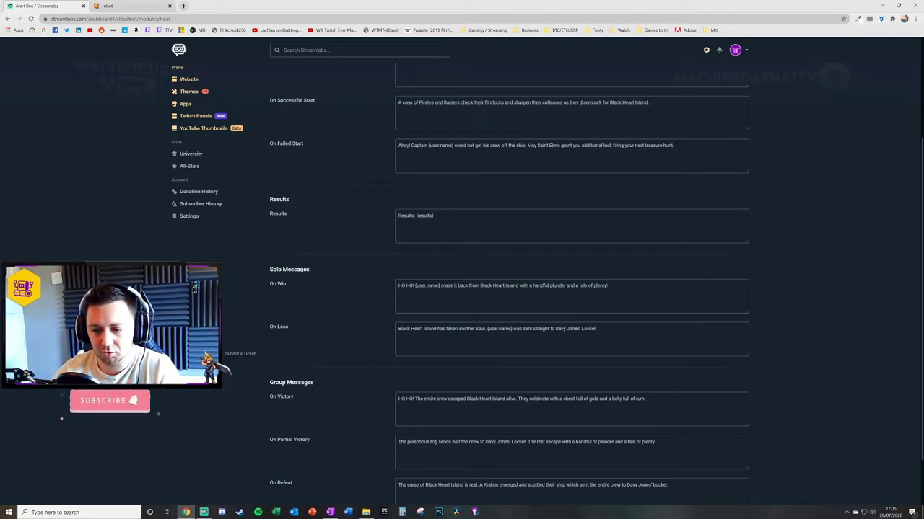
scroll(392, 309, down, 1)
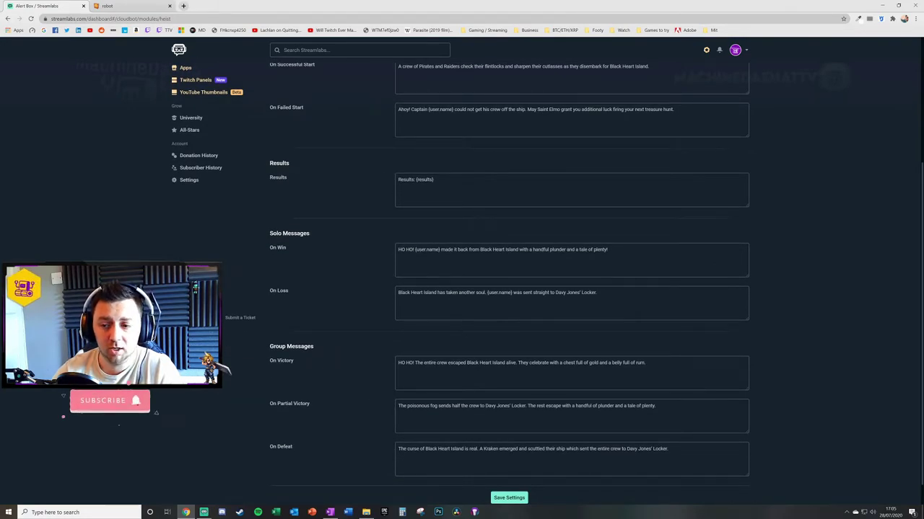
drag(414, 180, 371, 178)
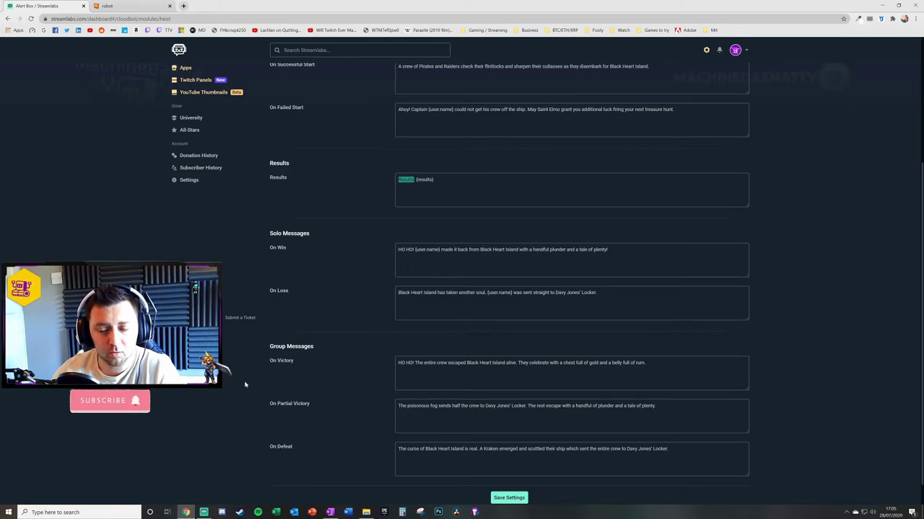
drag(646, 363, 398, 363)
click(560, 363)
click(589, 363)
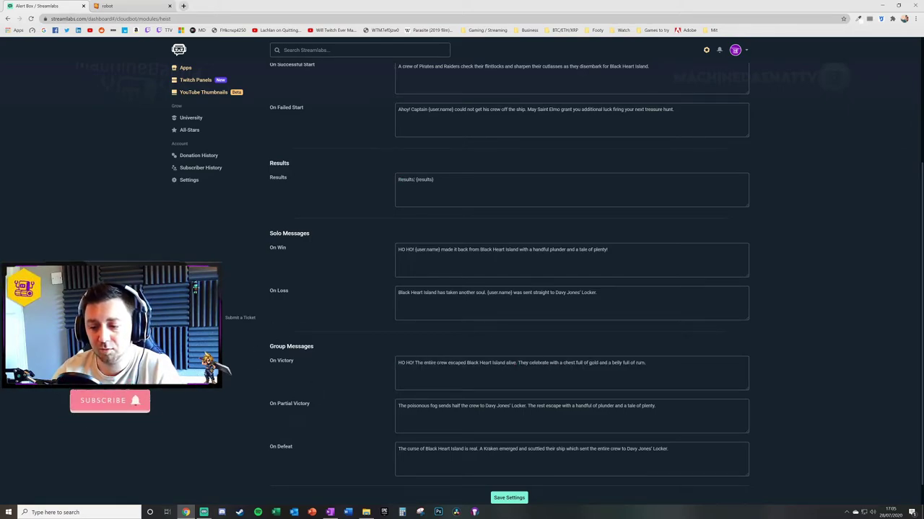
drag(570, 363, 625, 363)
click(646, 363)
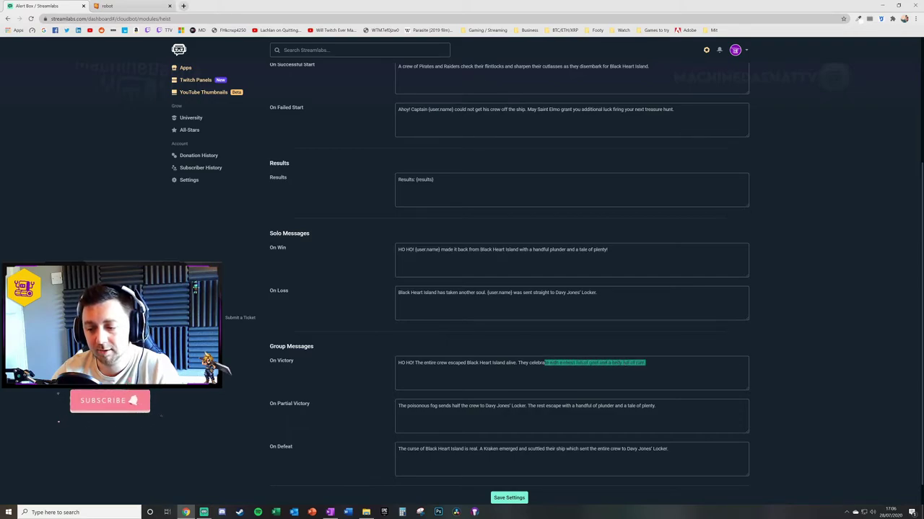
drag(544, 363, 519, 363)
click(518, 363)
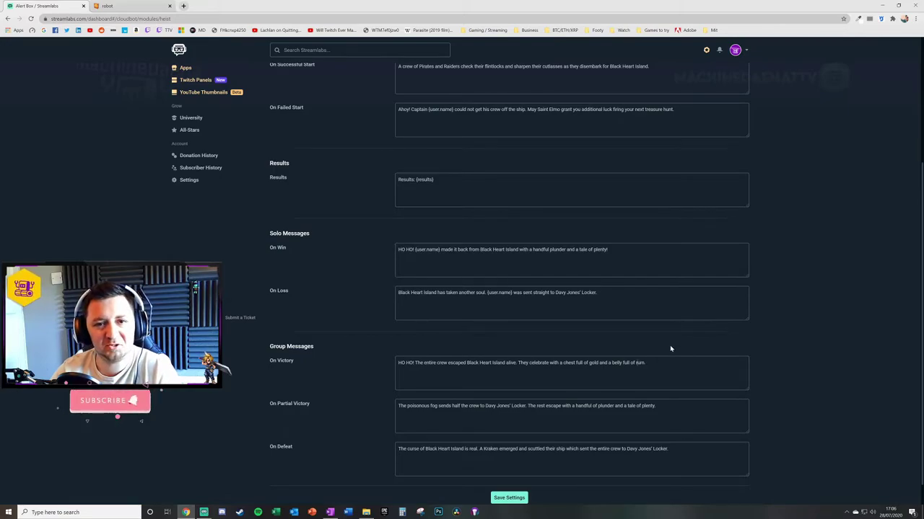
Save the heist message settings and return to the list of Cloudbot modules.
scroll(508, 478, down, 1)
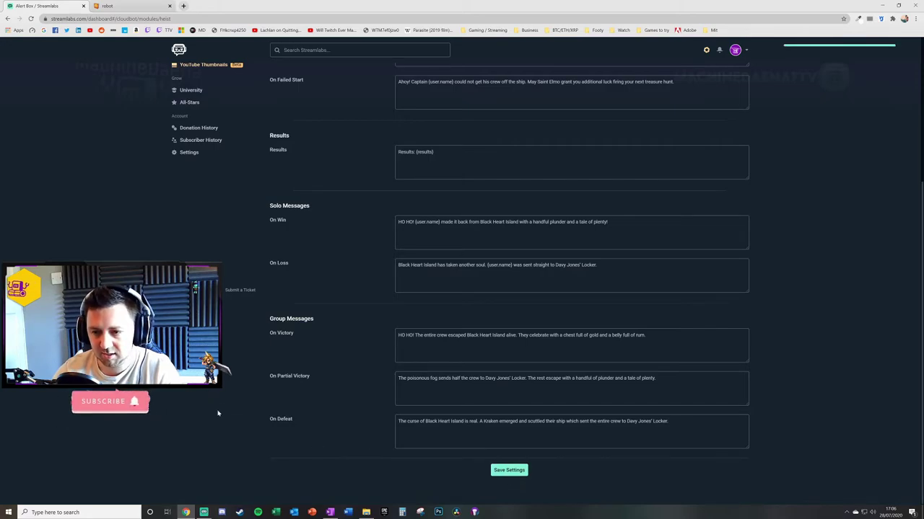
scroll(394, 231, up, 2)
scroll(394, 230, up, 1)
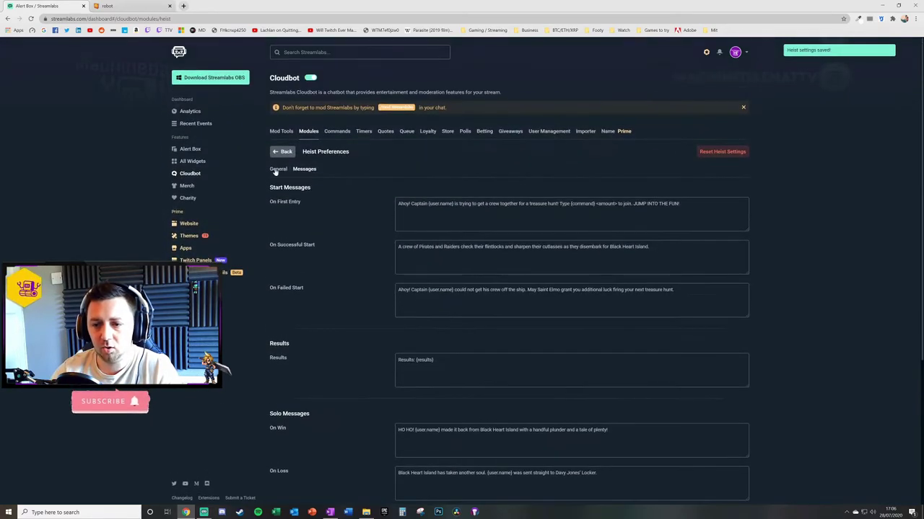
click(285, 152)
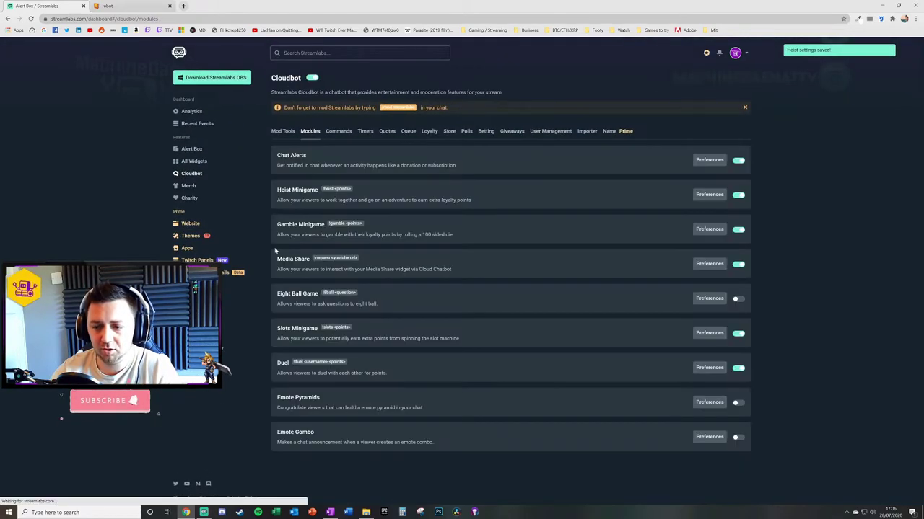
Look up the !heist command in the Heist section of Cloudbot's default commands.
click(337, 132)
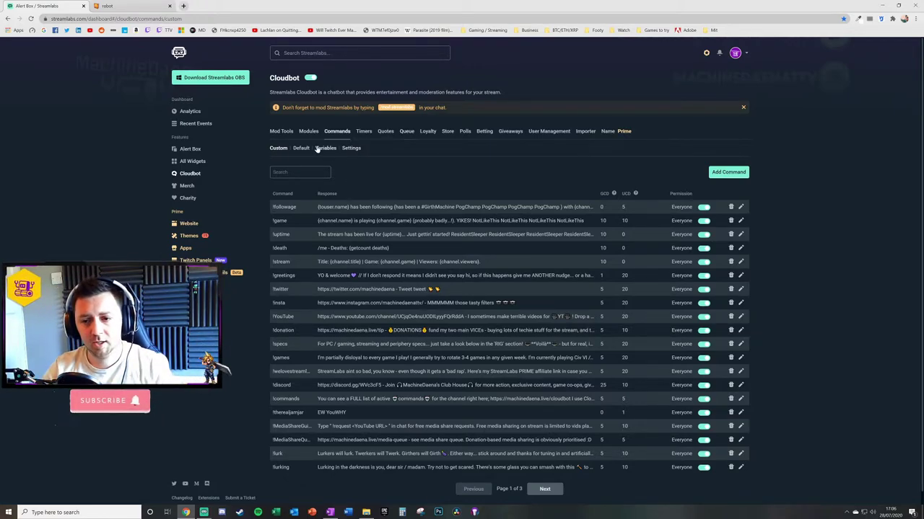
click(300, 149)
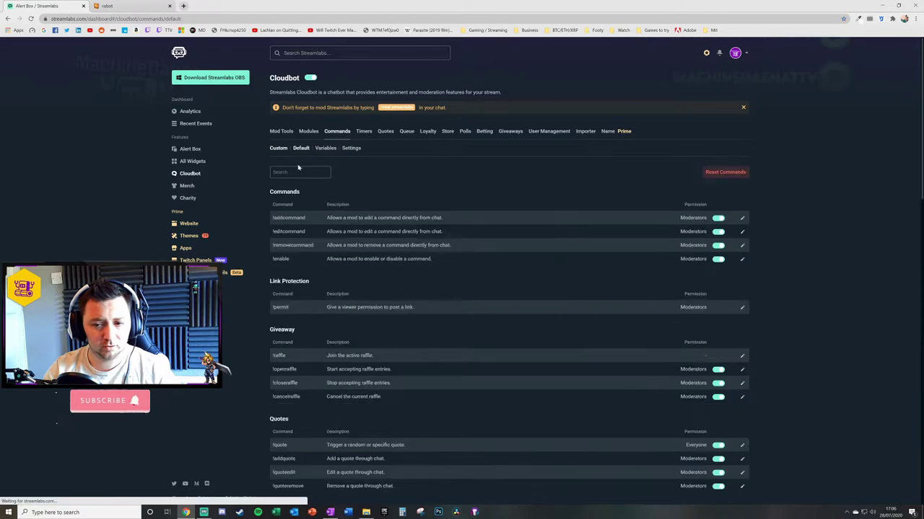
scroll(320, 291, down, 1)
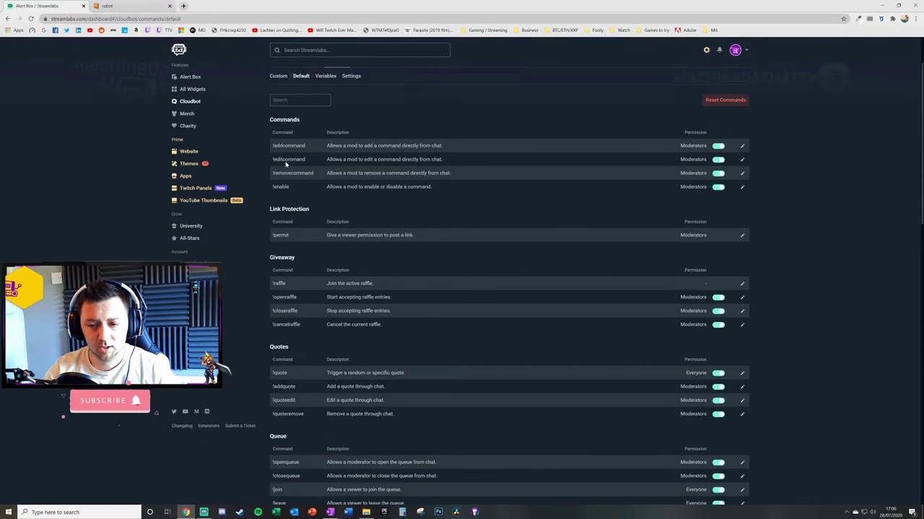
scroll(266, 331, down, 5)
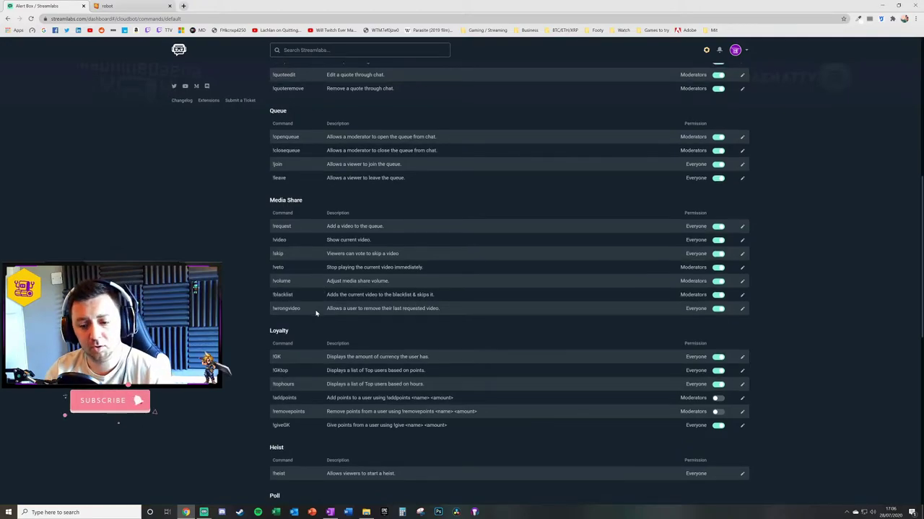
scroll(332, 267, down, 2)
scroll(303, 245, down, 2)
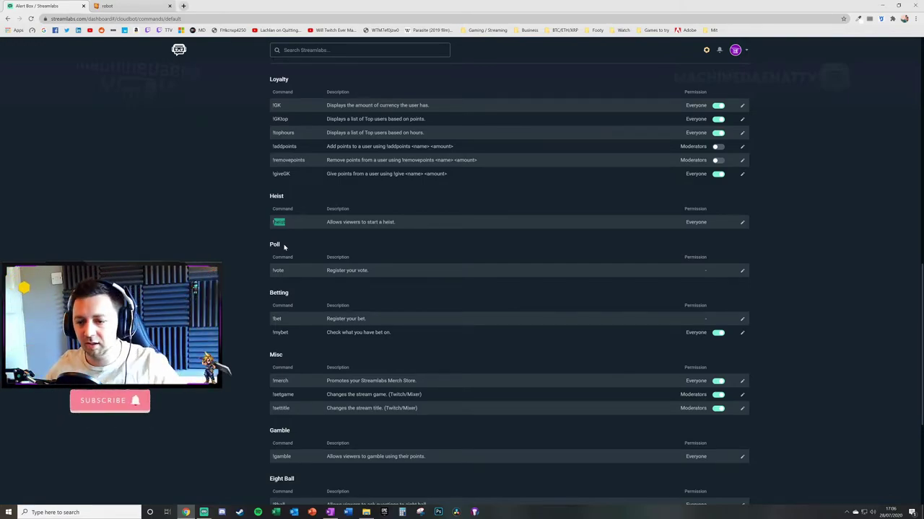
Try entering !raid as an alias for the default !heist command, and close the command's settings without saving.
click(742, 223)
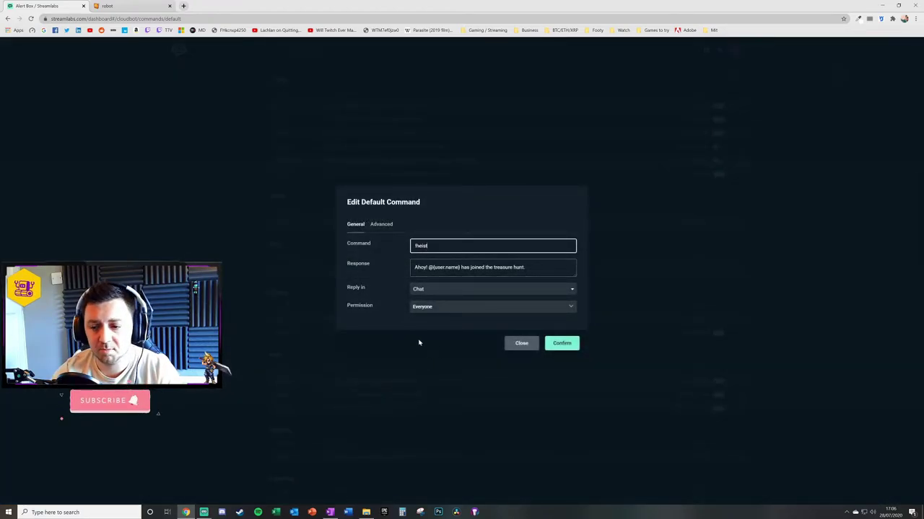
click(374, 224)
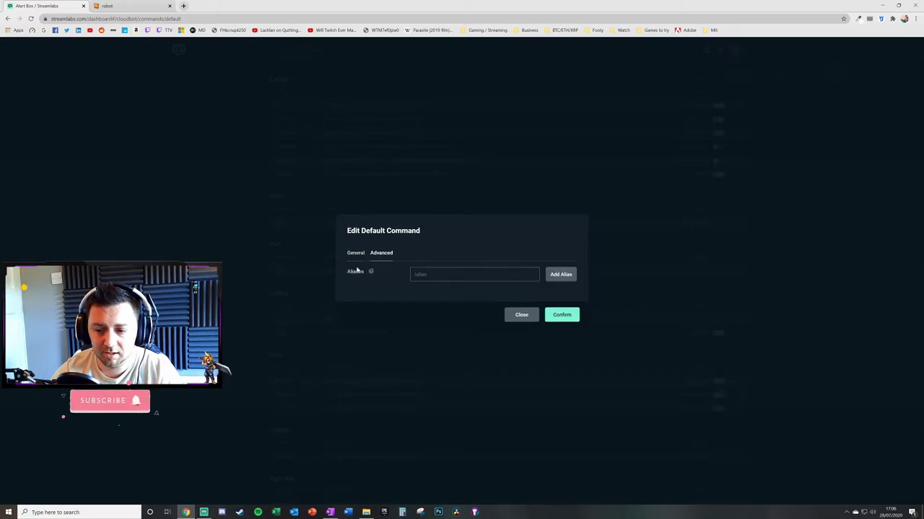
click(480, 278)
text(!raid)
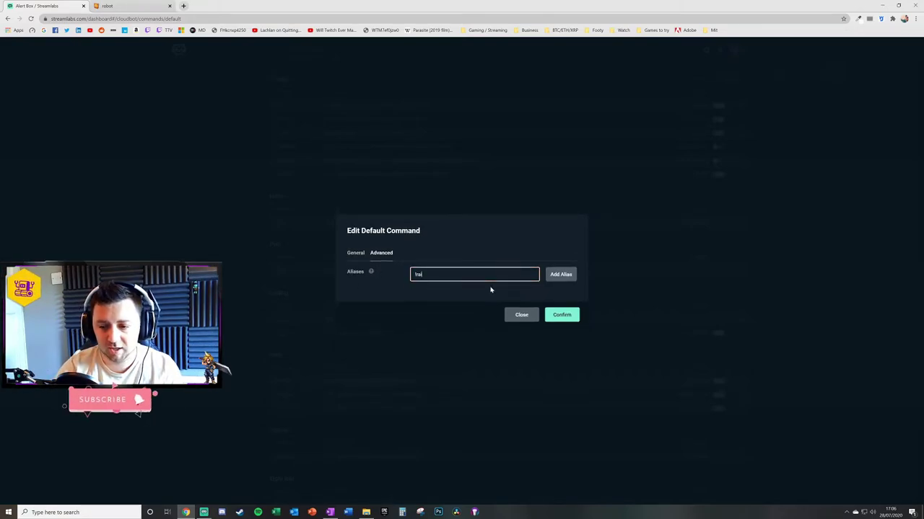
key(BackSpace)
key(BackSpace)
key(BackSpace)
key(BackSpace)
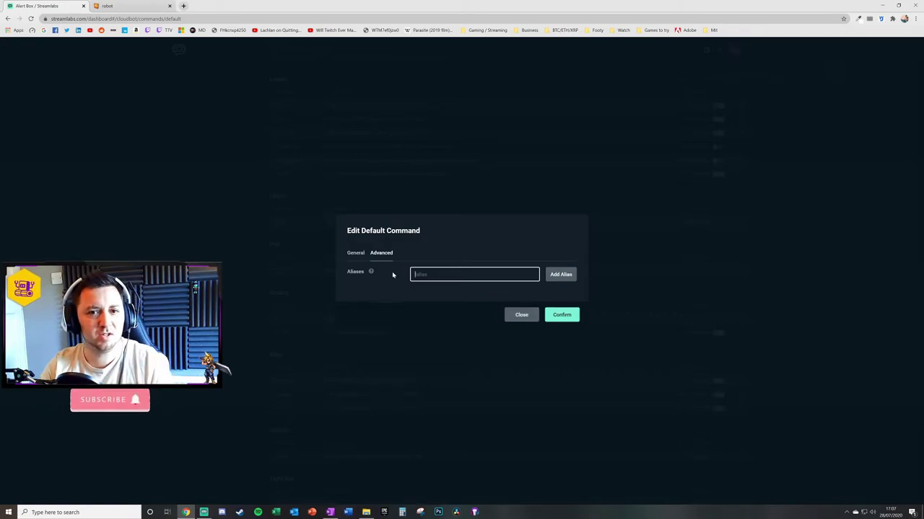
click(522, 316)
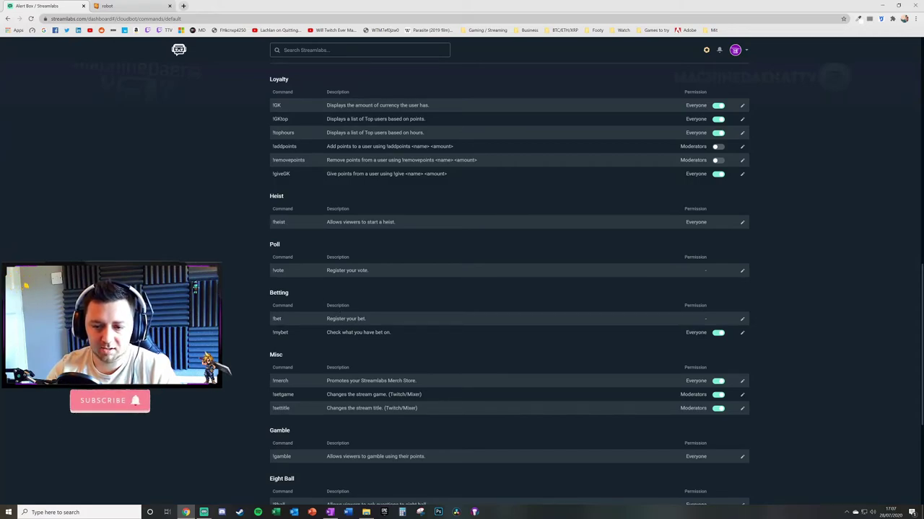
triple_click(285, 222)
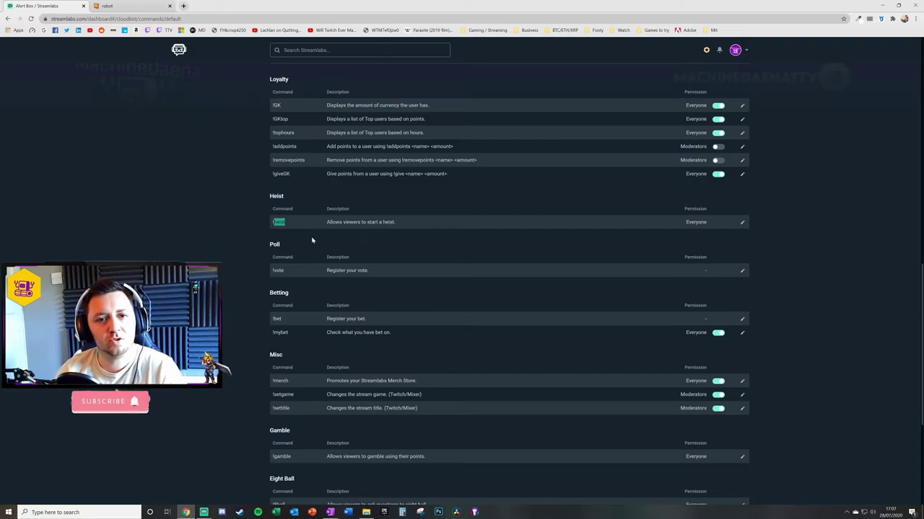
click(281, 234)
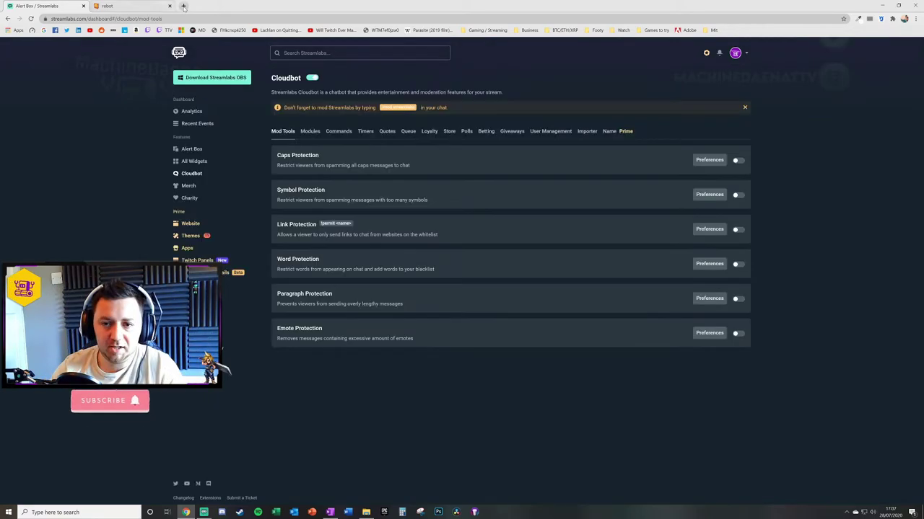
Open the streamer's Twitch channel in a new browser tab and send !heist in its stream chat.
click(183, 5)
click(164, 30)
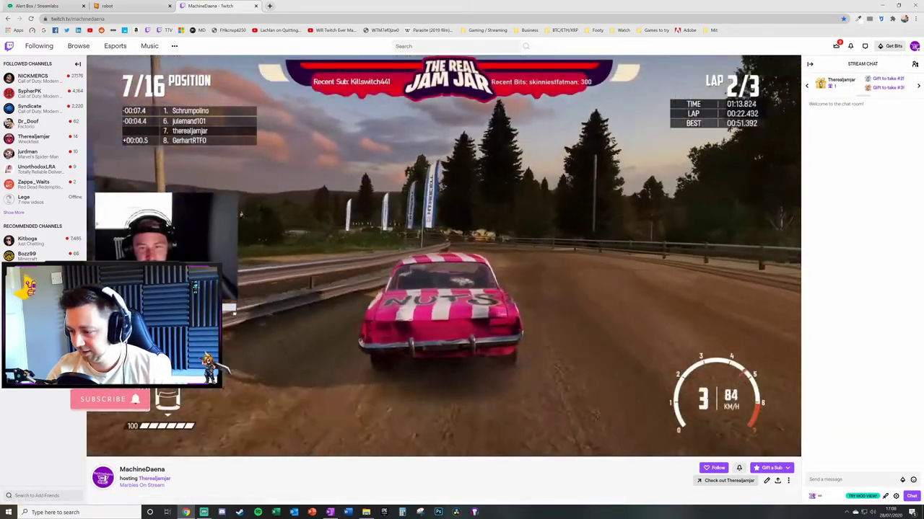
click(851, 479)
text(hiii)
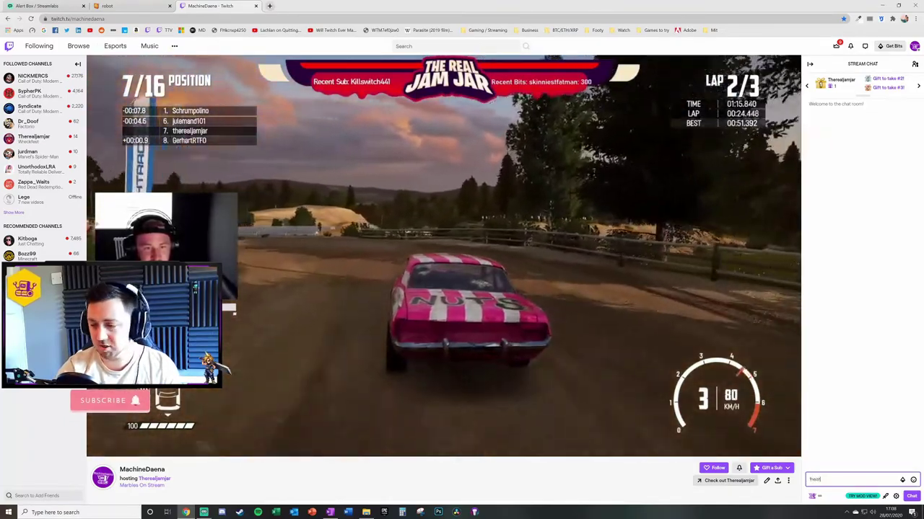
key(Return)
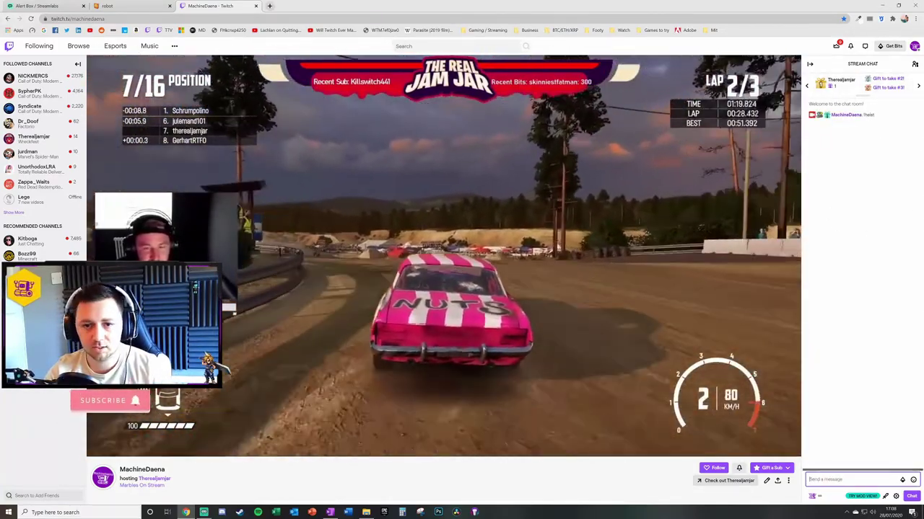
Go back to Streamlabs and check the Heist Minigame's command format in the modules list, comparing it with the Twitch chat.
click(36, 5)
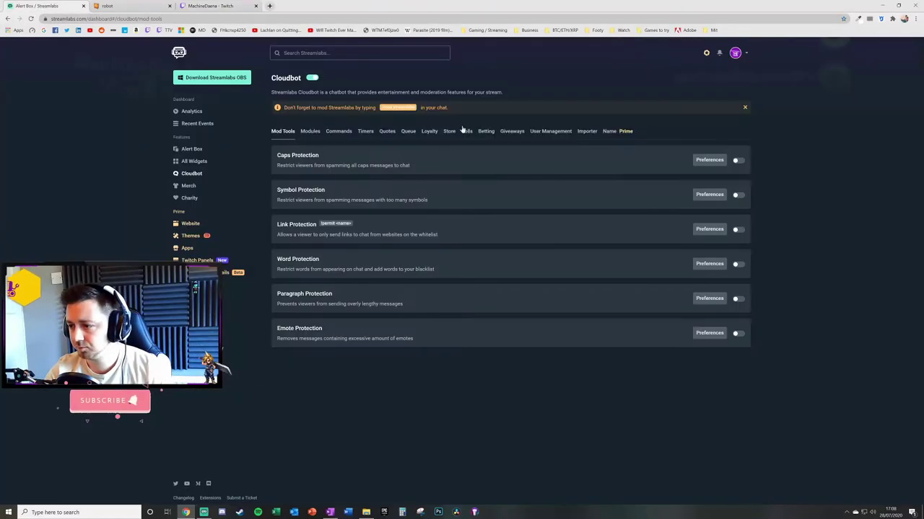
click(310, 130)
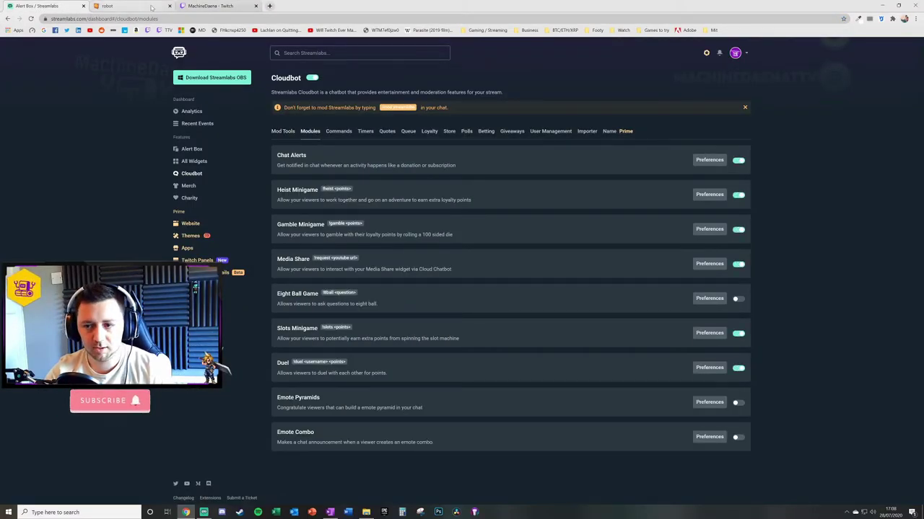
click(211, 5)
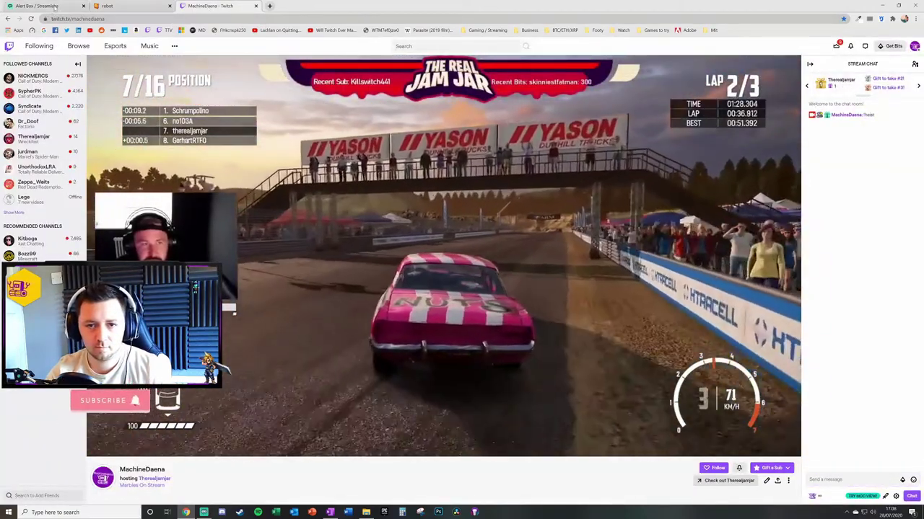
click(51, 5)
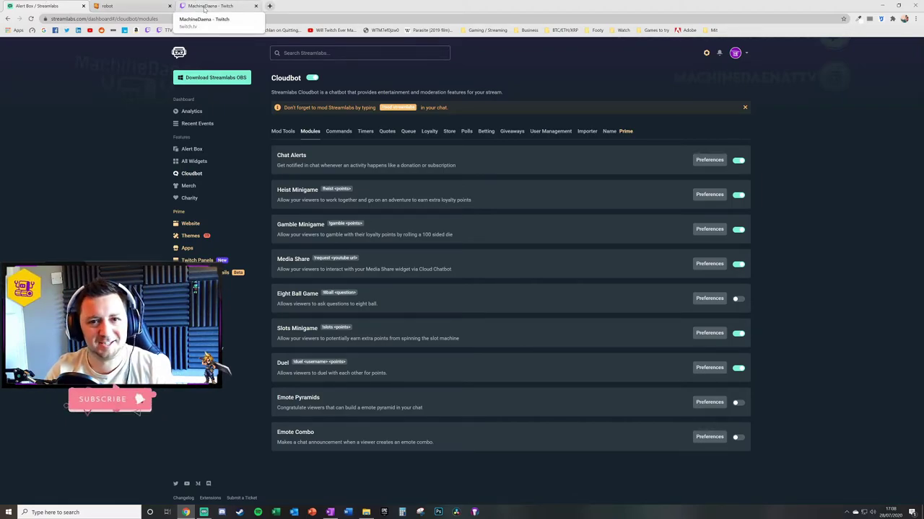
Switch to the Twitch channel and send !heist 100 in the stream chat to start a heist.
click(205, 6)
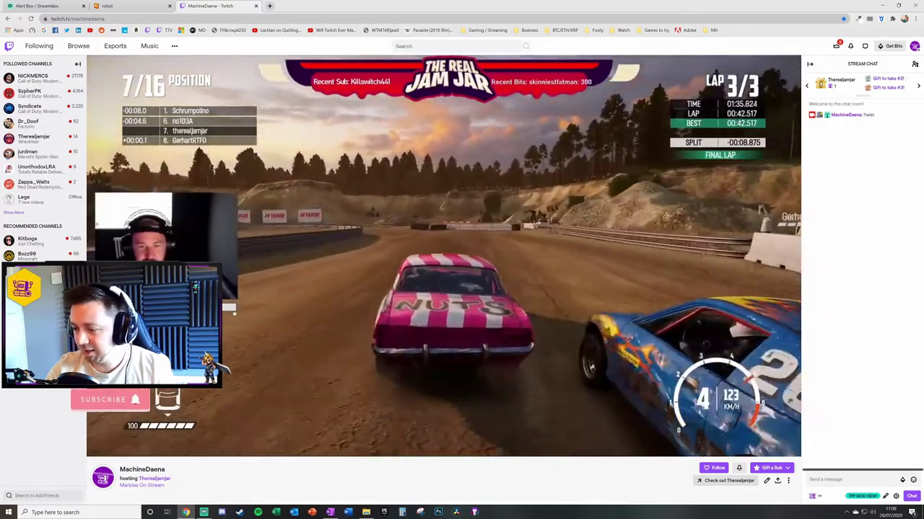
click(834, 477)
text(!heist 100)
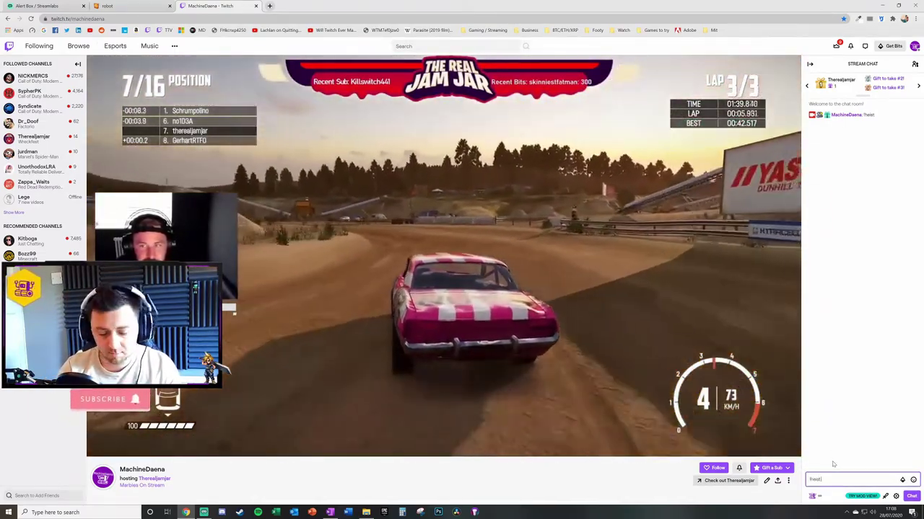
key(Return)
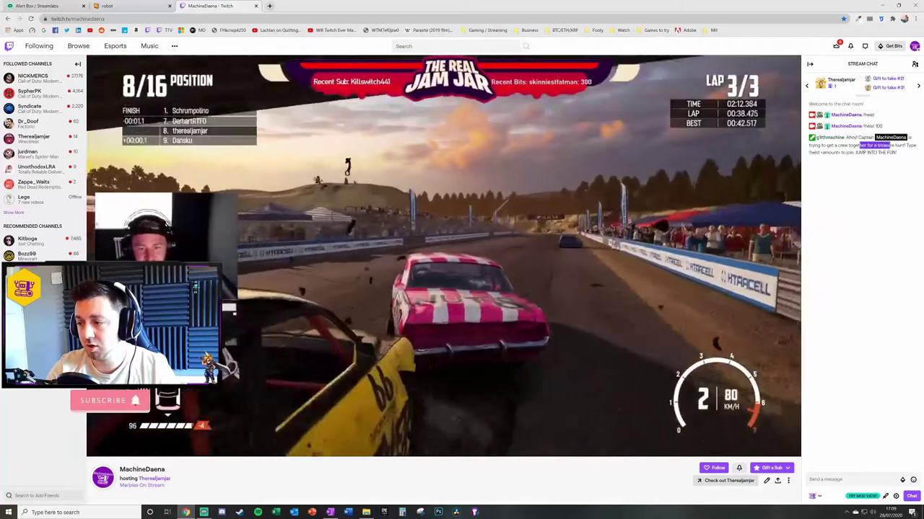
Examine the bot's heist entry message in the Twitch chat, and return to the Cloudbot modules list in Streamlabs.
click(809, 160)
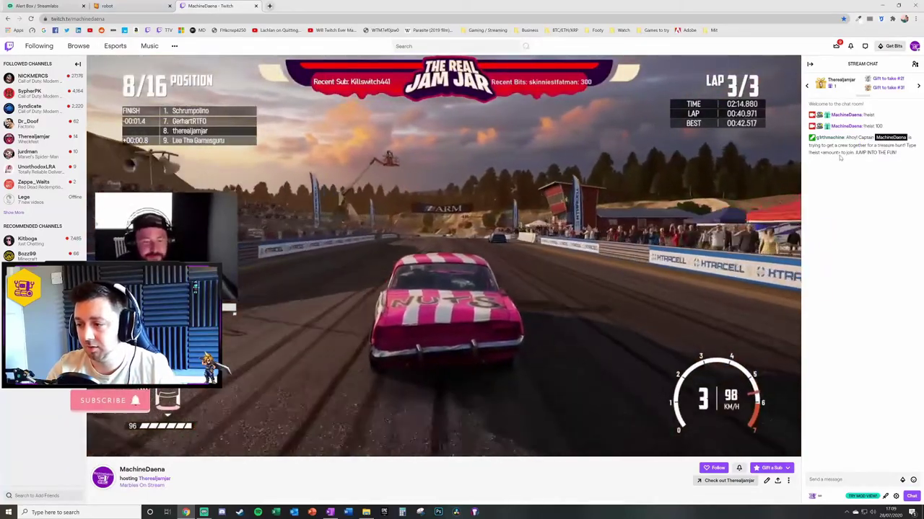
click(818, 160)
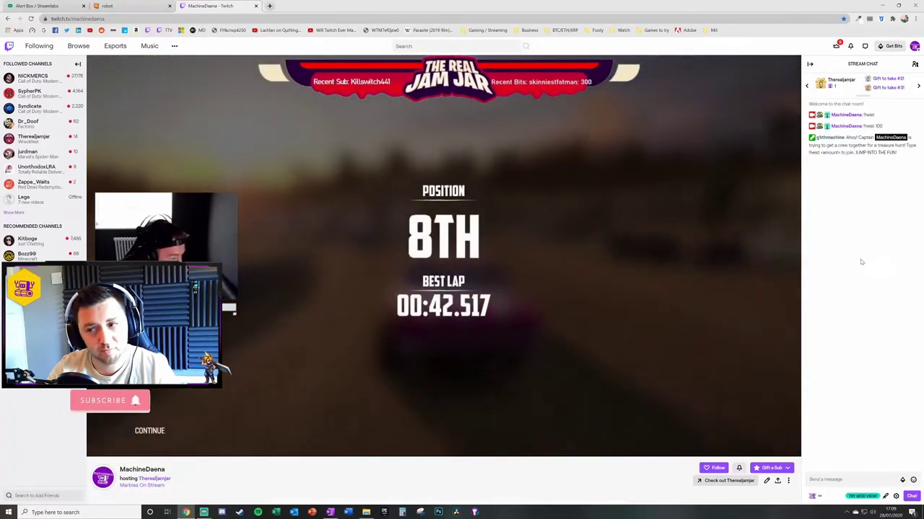
drag(899, 156, 845, 137)
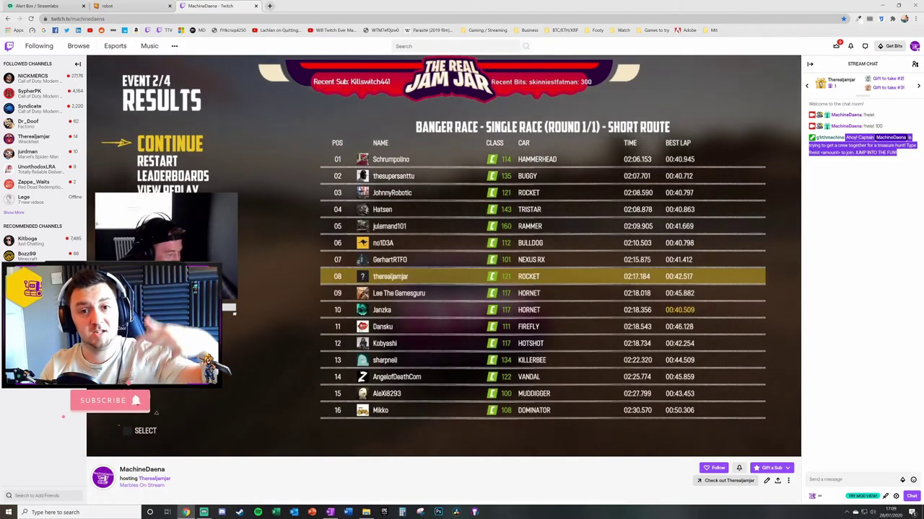
click(846, 138)
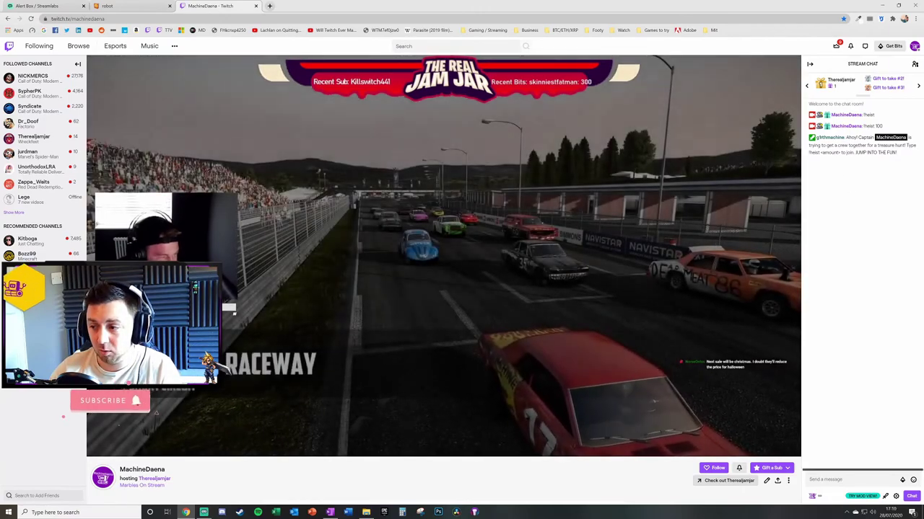
drag(847, 137, 833, 162)
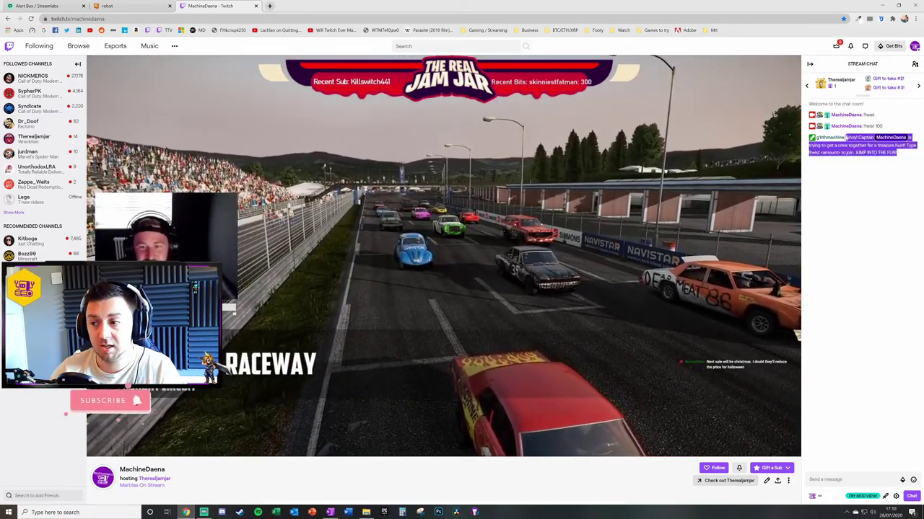
click(834, 405)
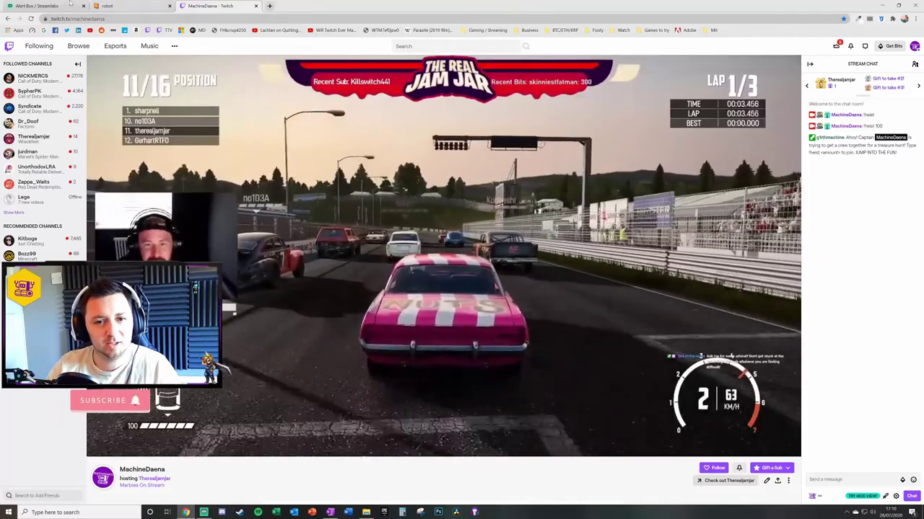
click(68, 5)
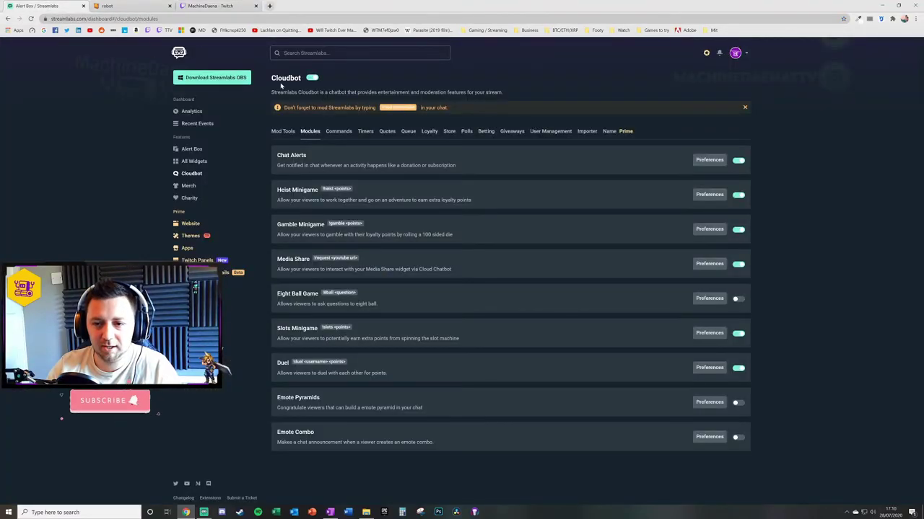